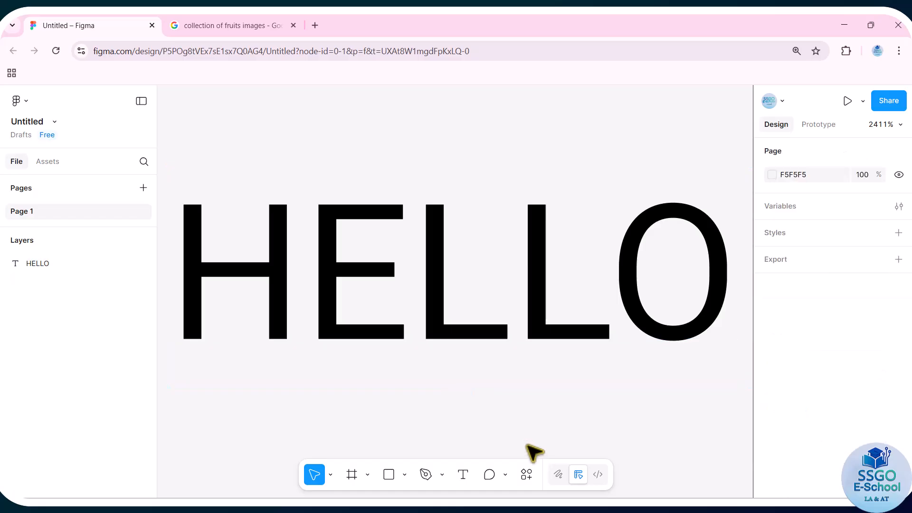
Draw a circle about 8 × 8 below the HELLO text
drag(515, 414, 490, 283)
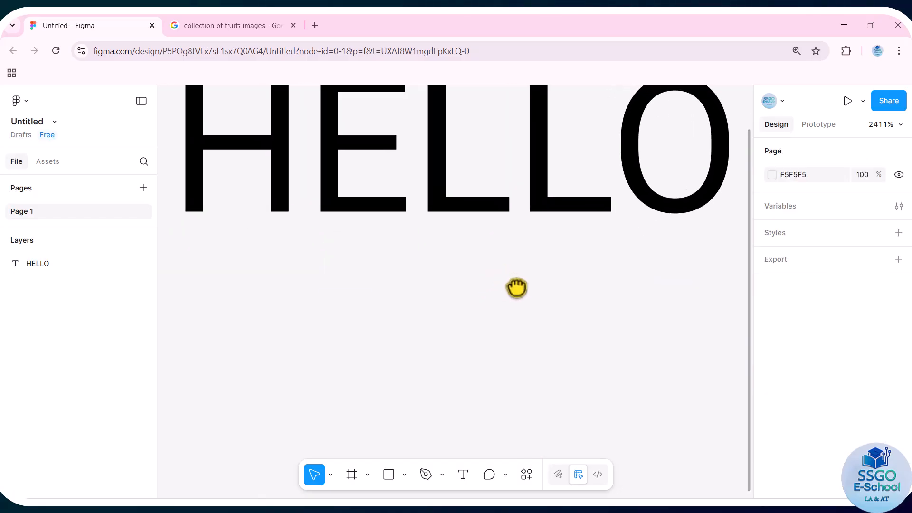
click(390, 474)
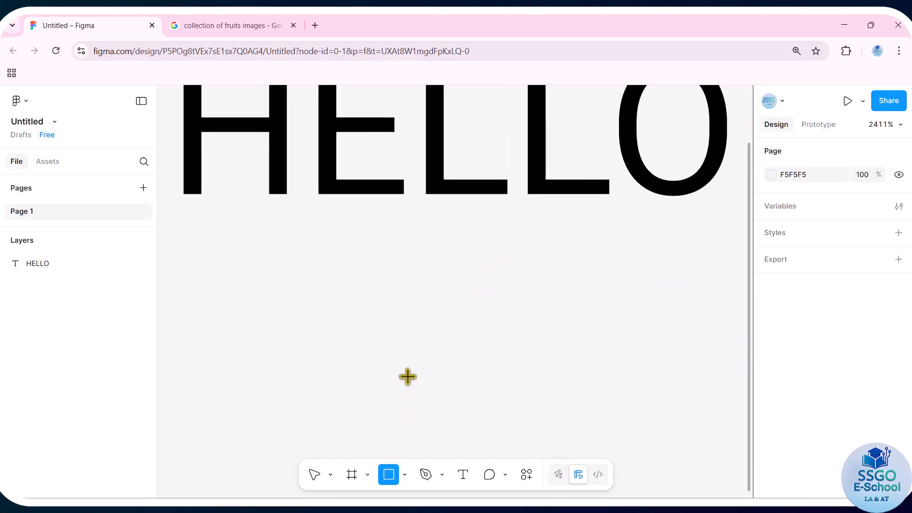
click(404, 474)
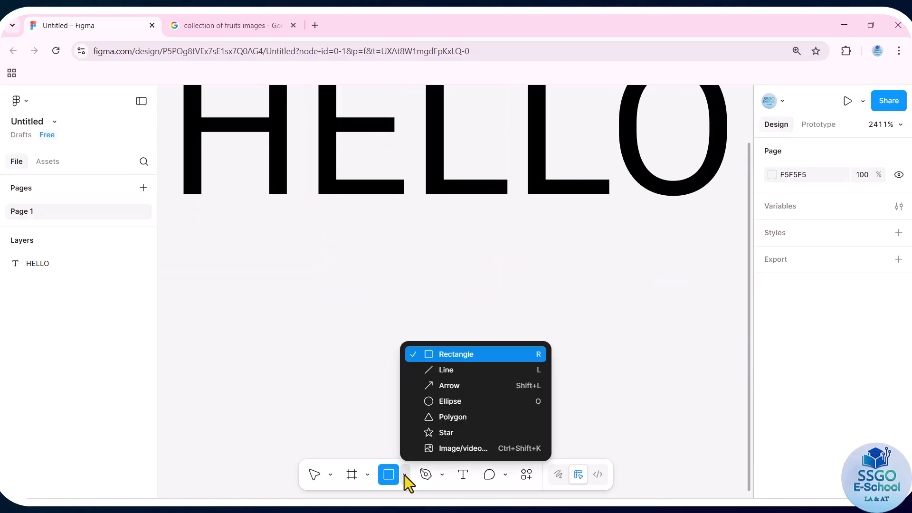
click(446, 401)
drag(405, 273, 529, 403)
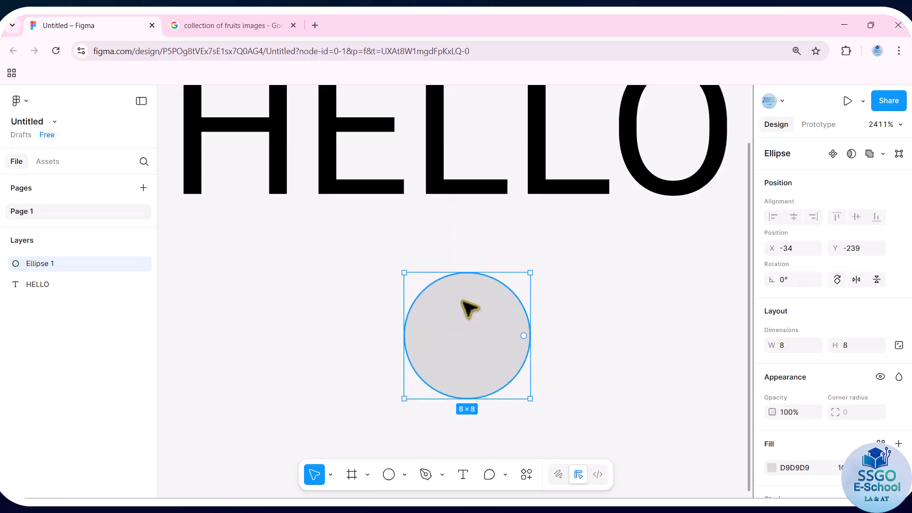
Reshape the circle into a pear about 8 × 11 by raising its top point and pulling both side curve handles inward
double_click(480, 351)
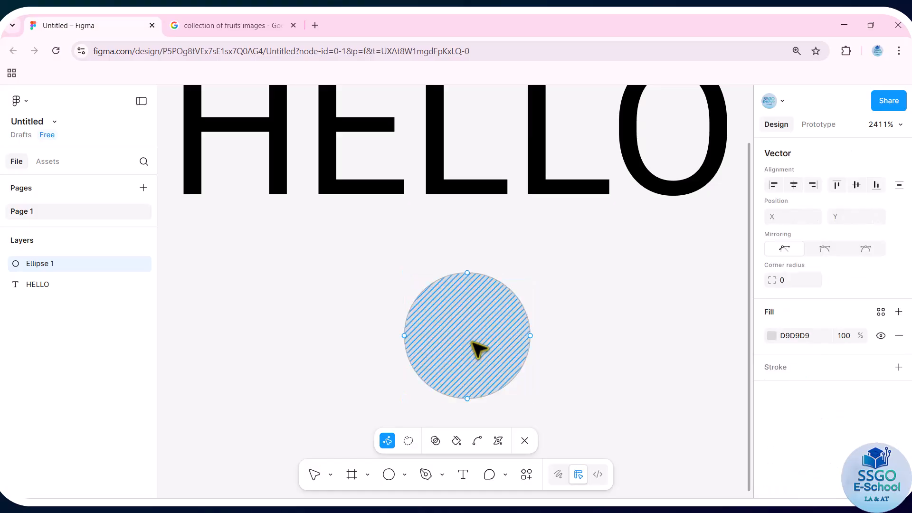
drag(467, 272, 468, 226)
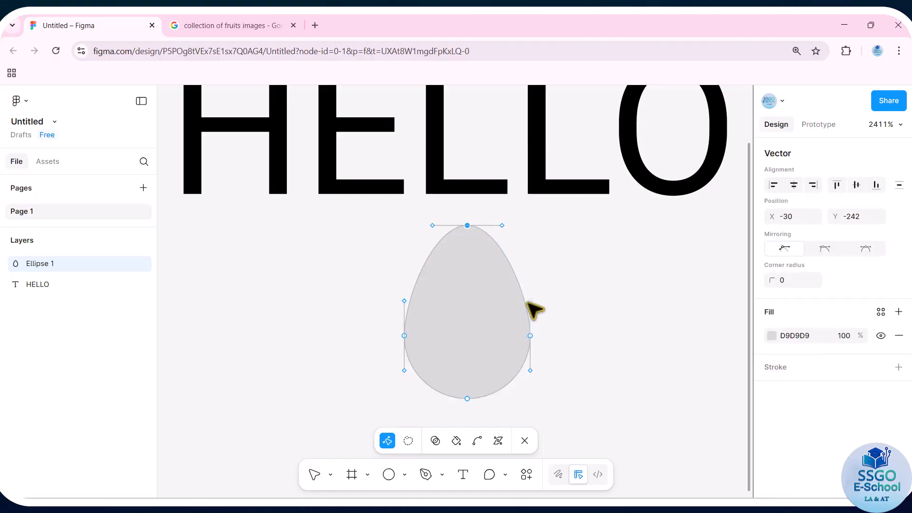
drag(529, 301, 499, 304)
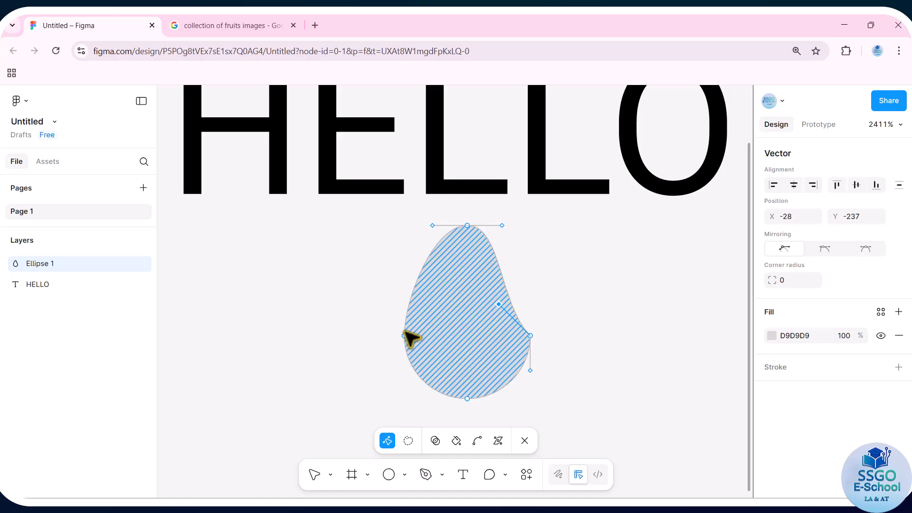
click(404, 335)
drag(405, 304, 446, 271)
click(534, 273)
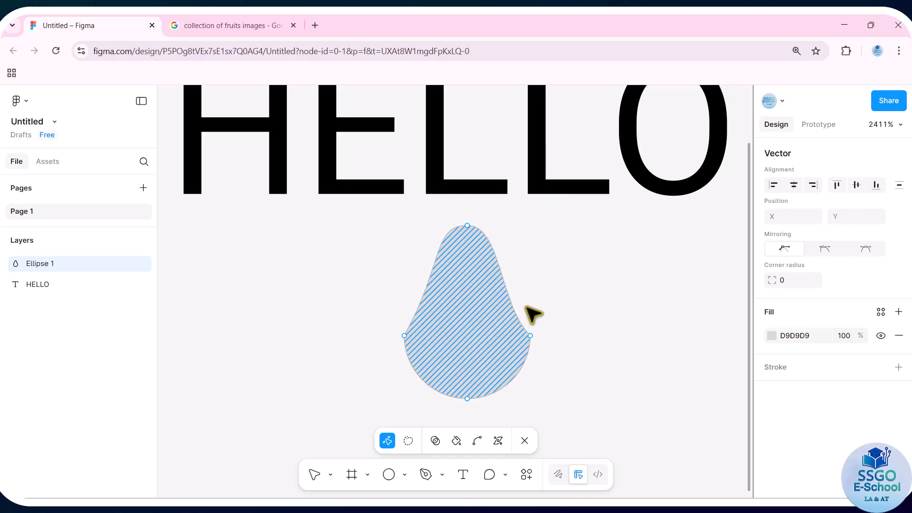
key(Escape)
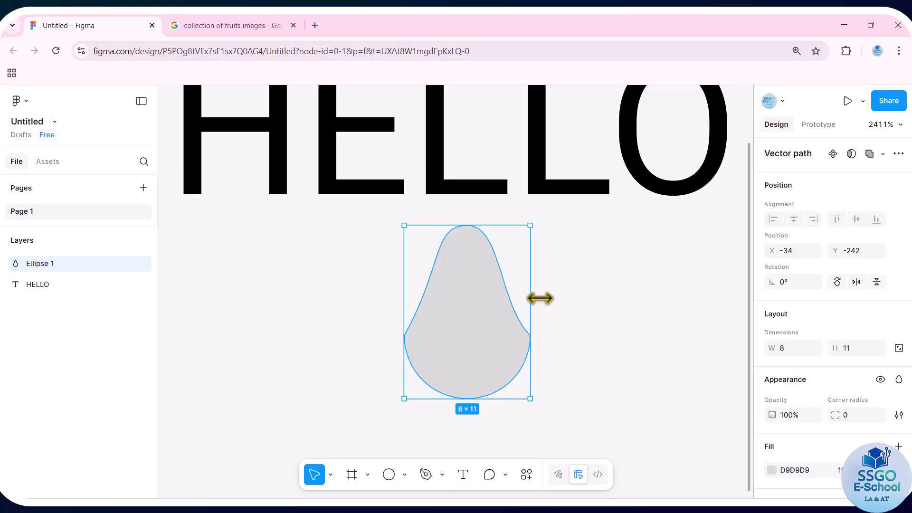
Delete the pear shape below the HELLO text
key(Delete)
click(485, 194)
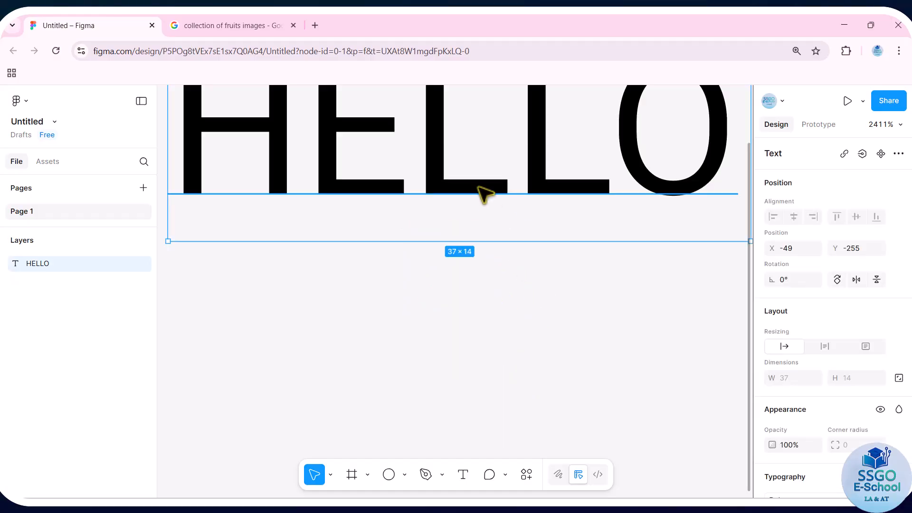
key(shift+1)
click(467, 146)
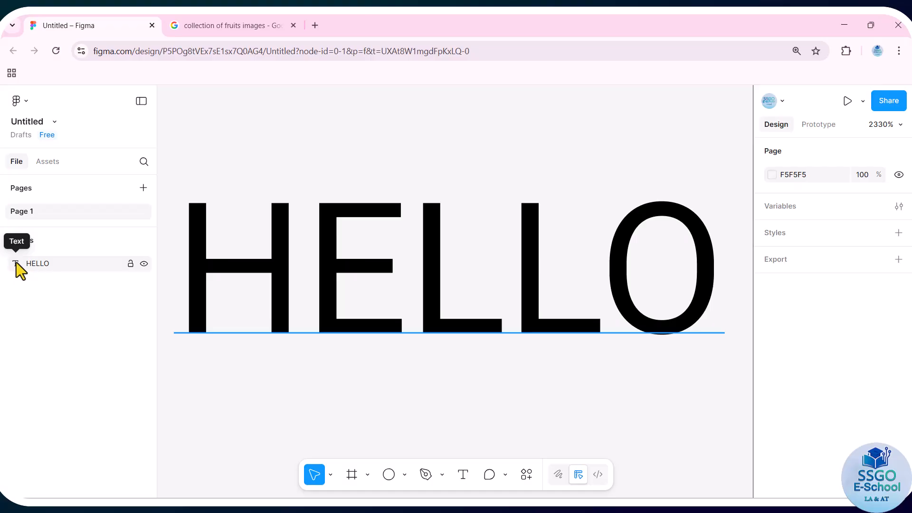
click(380, 267)
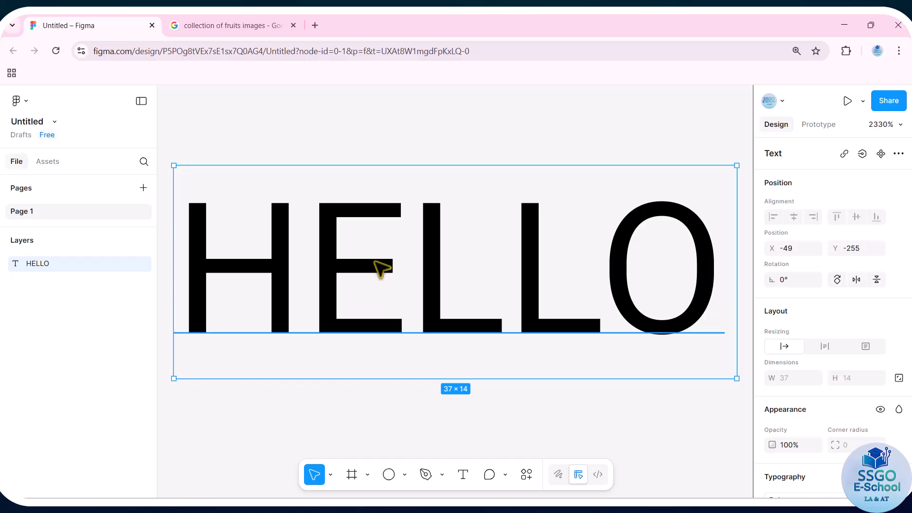
right_click(376, 262)
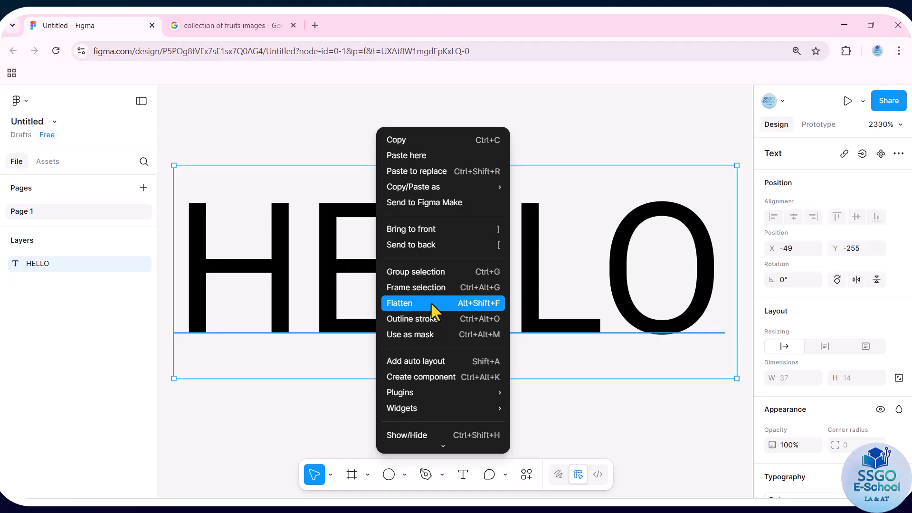
click(525, 101)
double_click(541, 264)
click(534, 256)
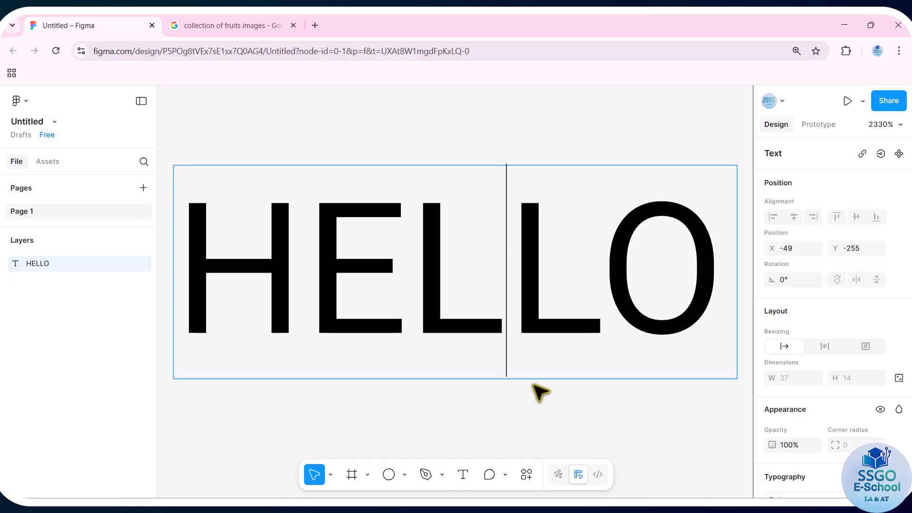
key(Escape)
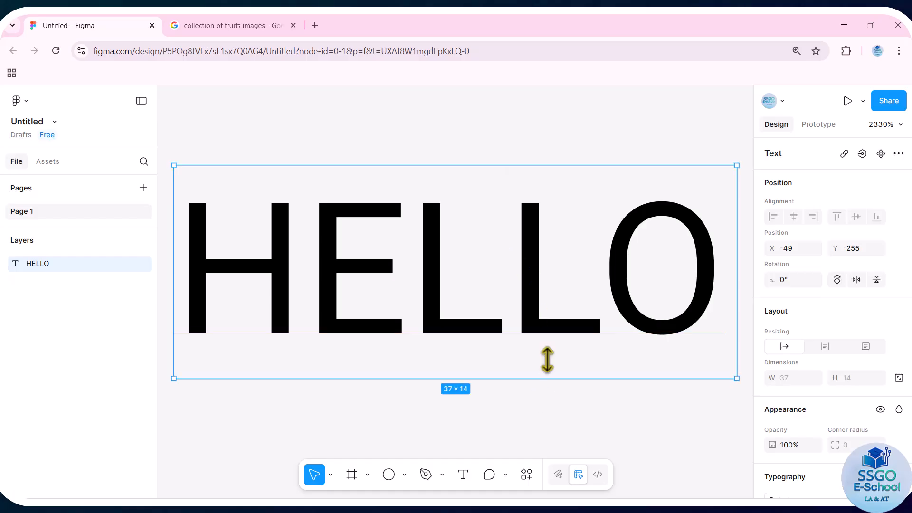
right_click(536, 272)
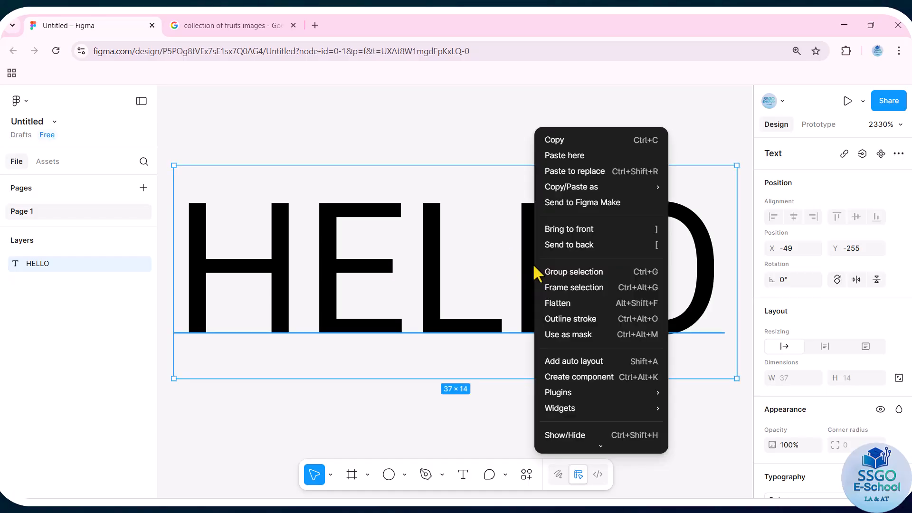
click(498, 427)
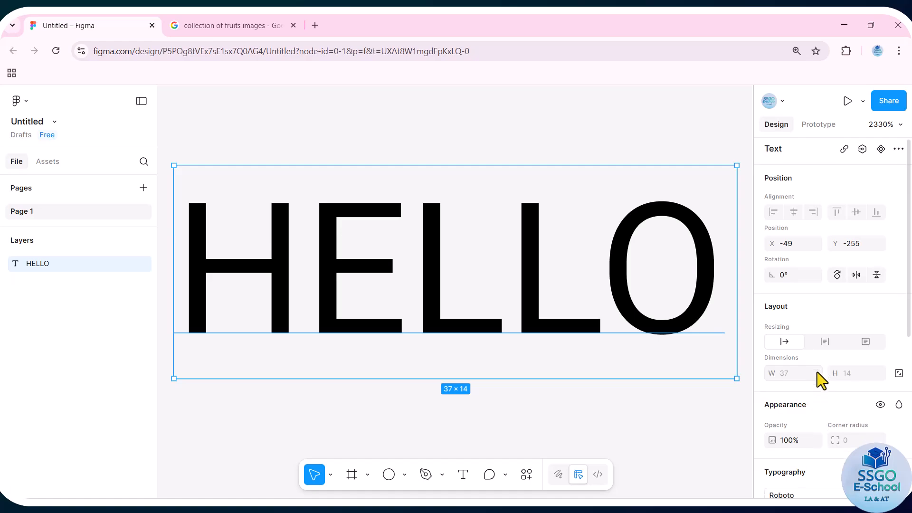
scroll(817, 372, down, 5)
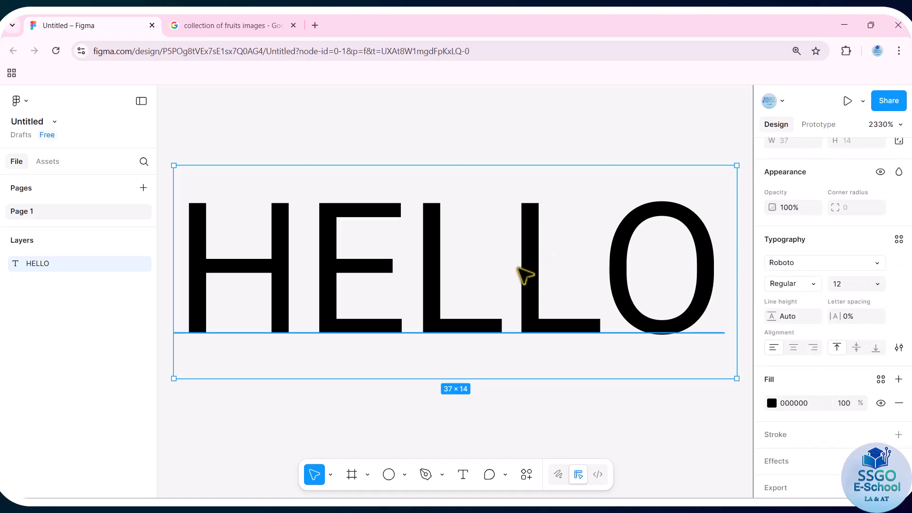
Flatten the HELLO text into a vector and open it for point editing
right_click(525, 266)
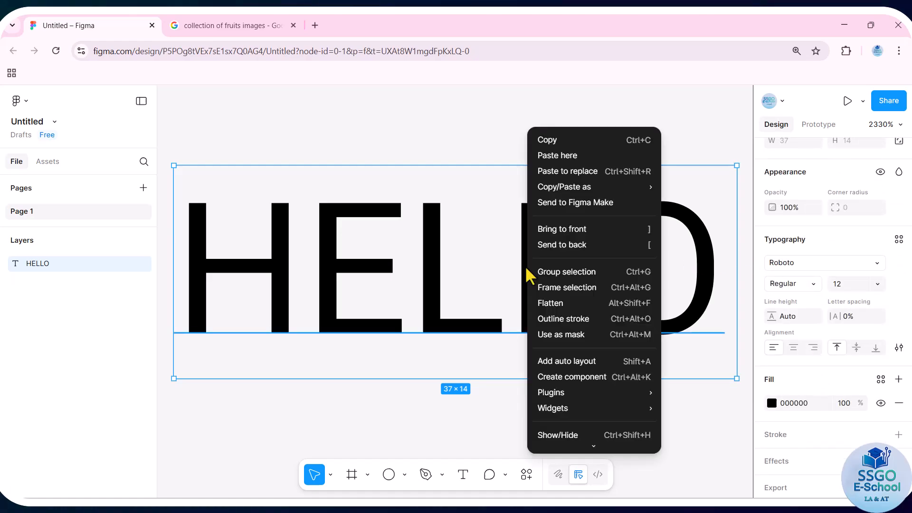
click(573, 302)
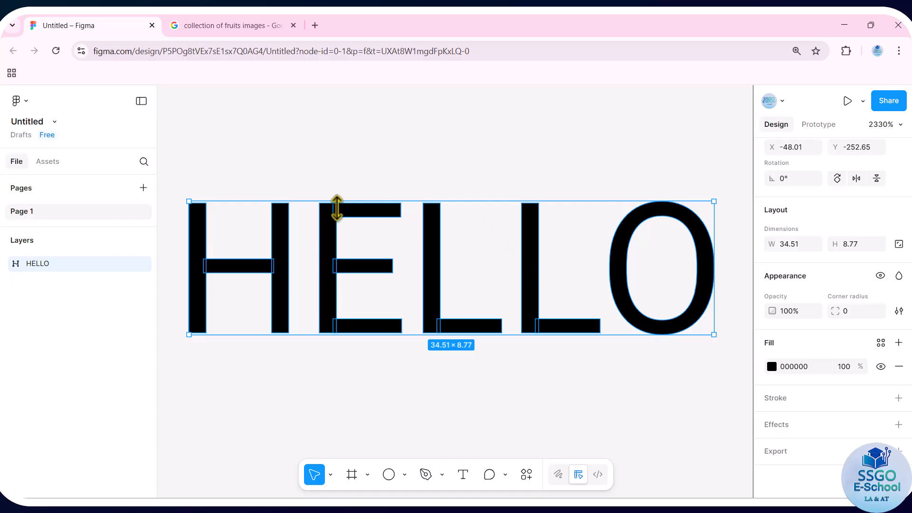
double_click(433, 250)
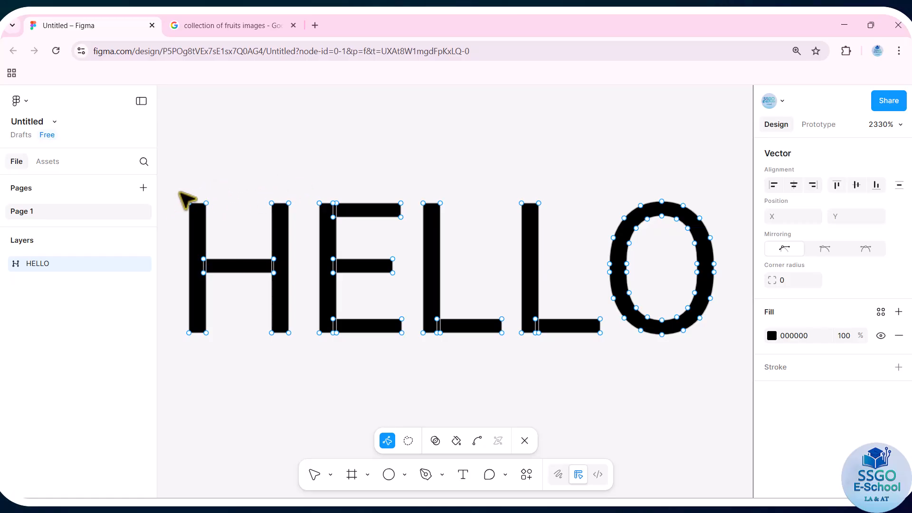
Move stem end points to stretch the H's left stem upward, its right stem downward and the second L's stem upward
drag(181, 194, 202, 128)
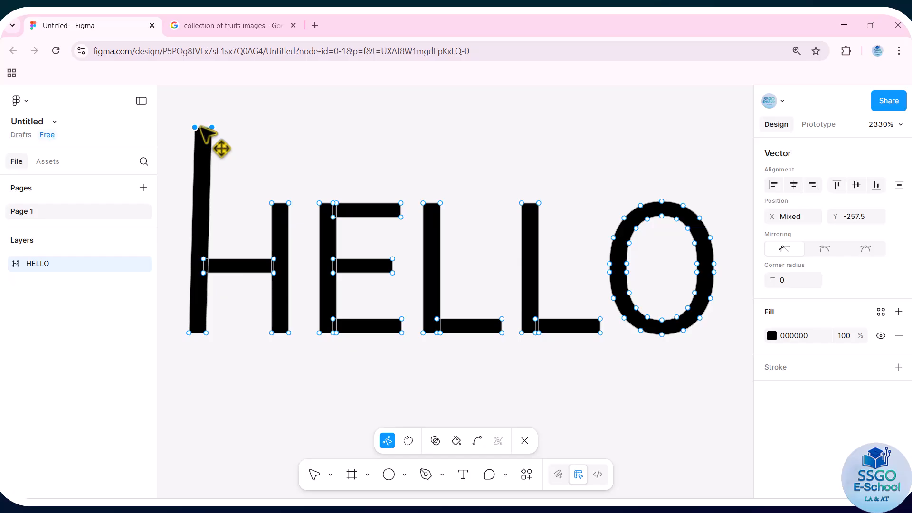
drag(258, 317, 278, 391)
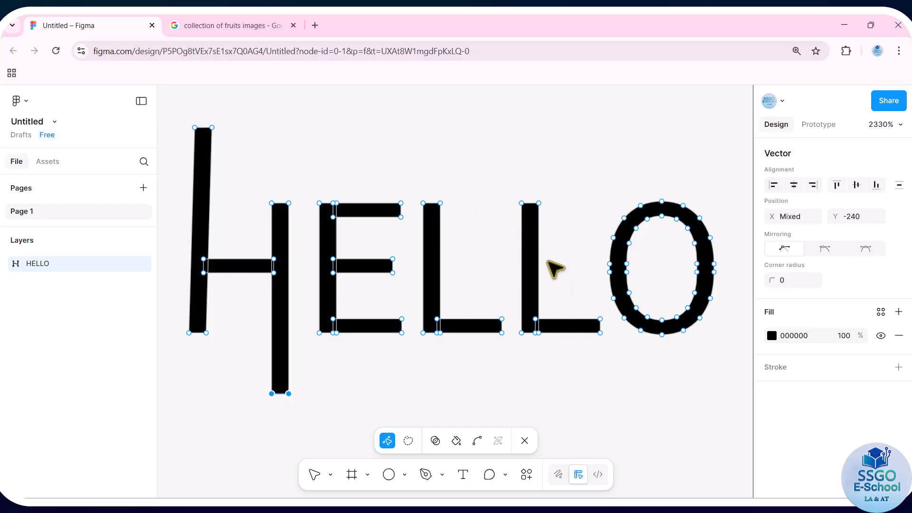
drag(512, 190, 525, 157)
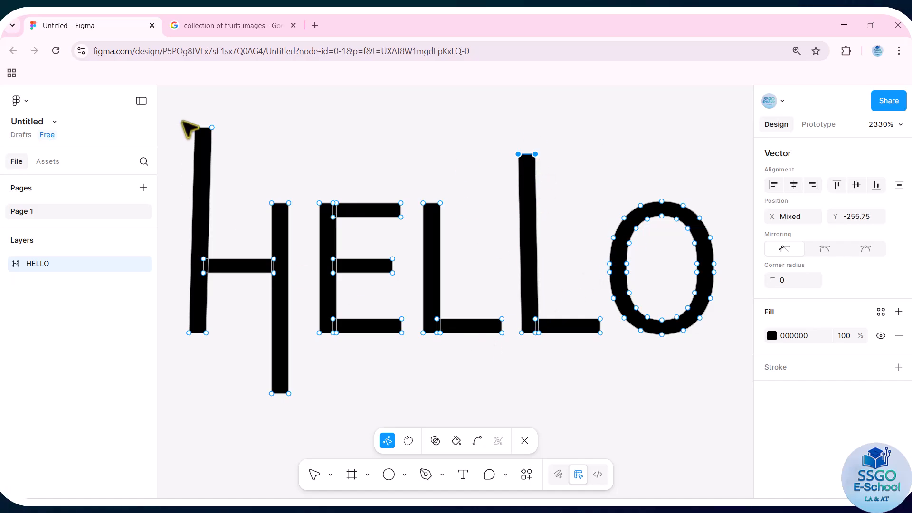
Set a corner radius of 50 on the two top points of the H's left stem
drag(184, 117, 224, 144)
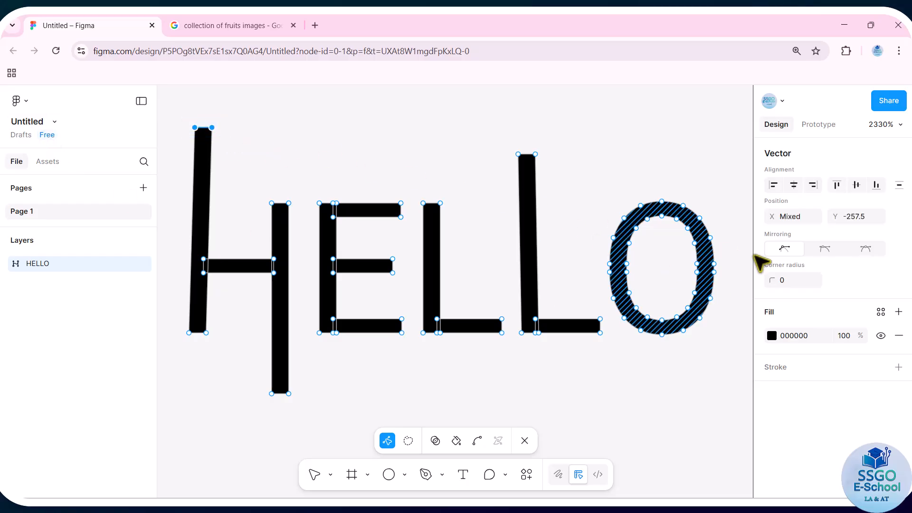
click(792, 283)
text(50)
key(Return)
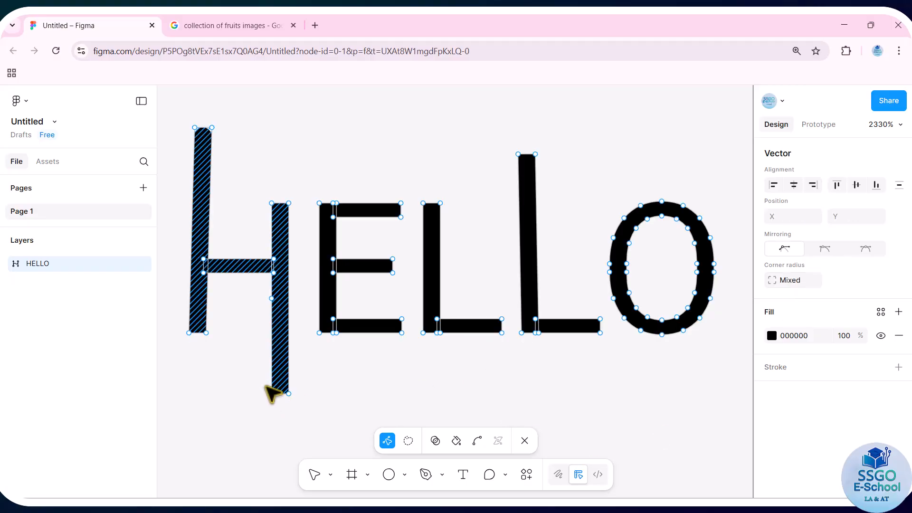
Set a corner radius of 50 on the bottom points of the H's right stem and the top points of the second L
drag(261, 380, 317, 411)
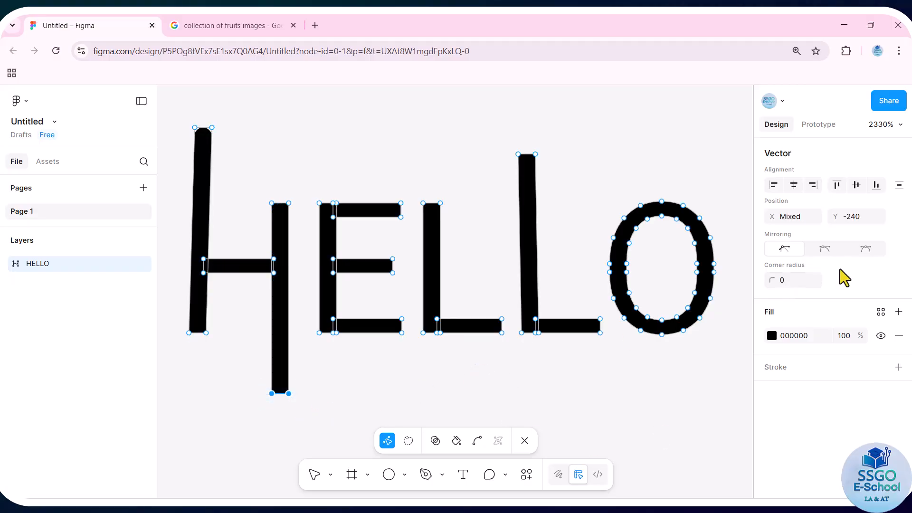
click(791, 281)
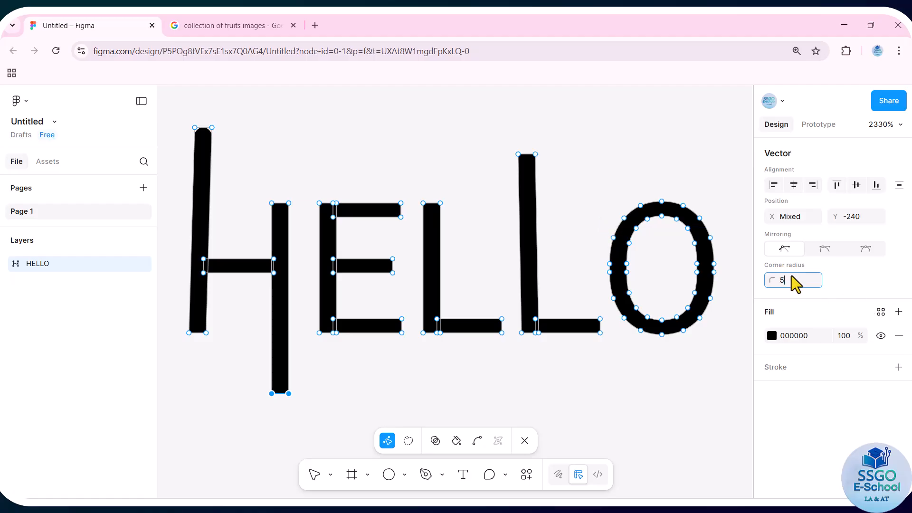
text(50)
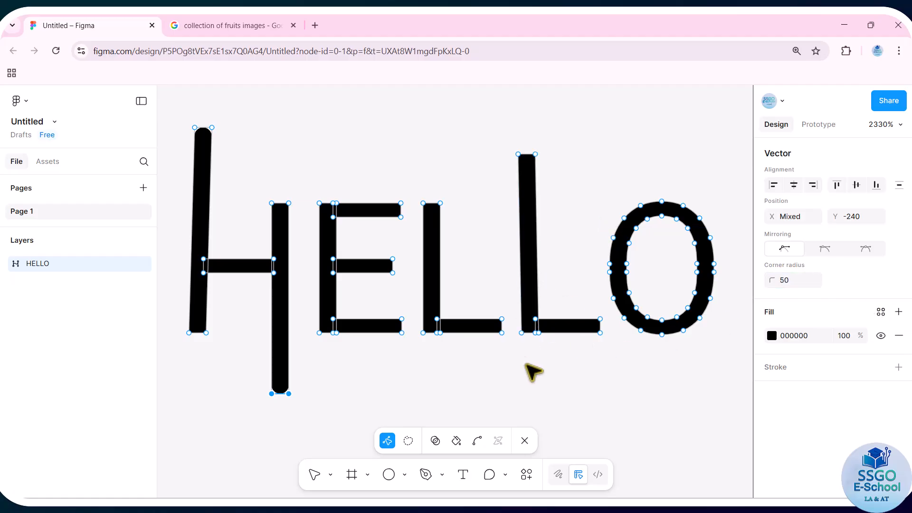
click(532, 377)
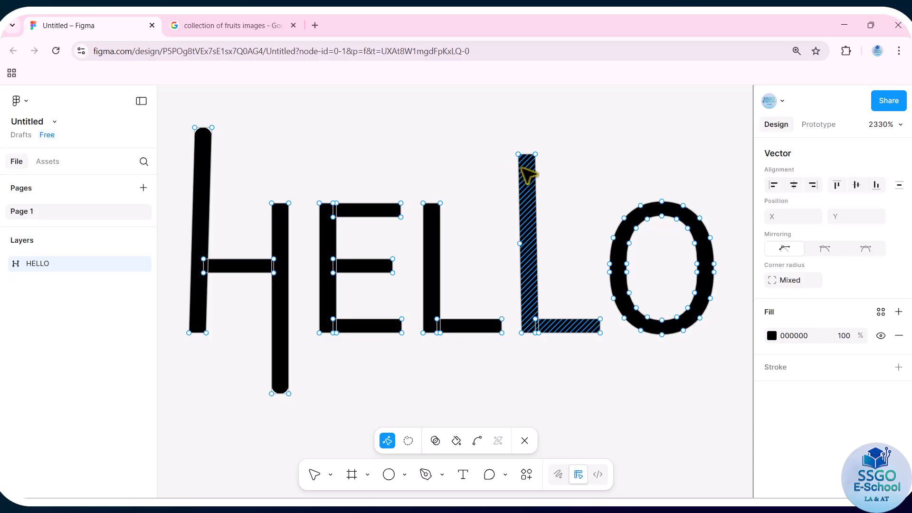
drag(508, 133, 562, 182)
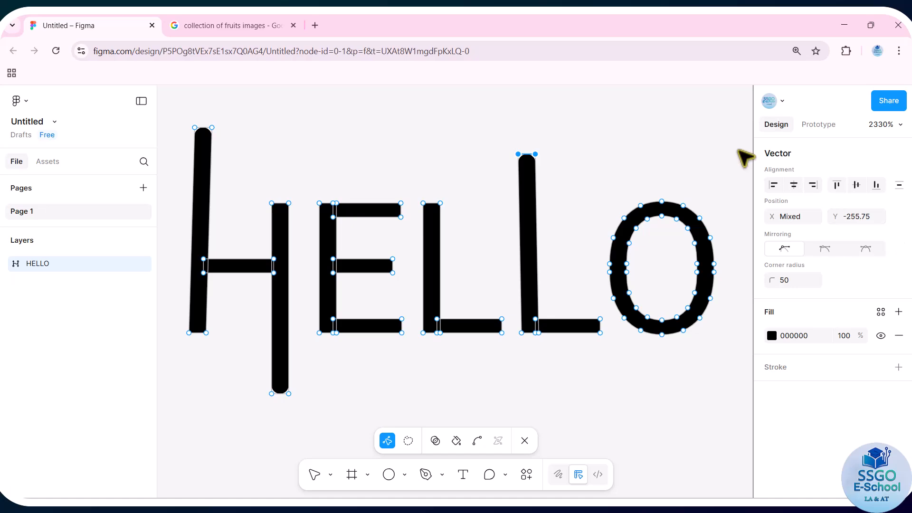
click(661, 178)
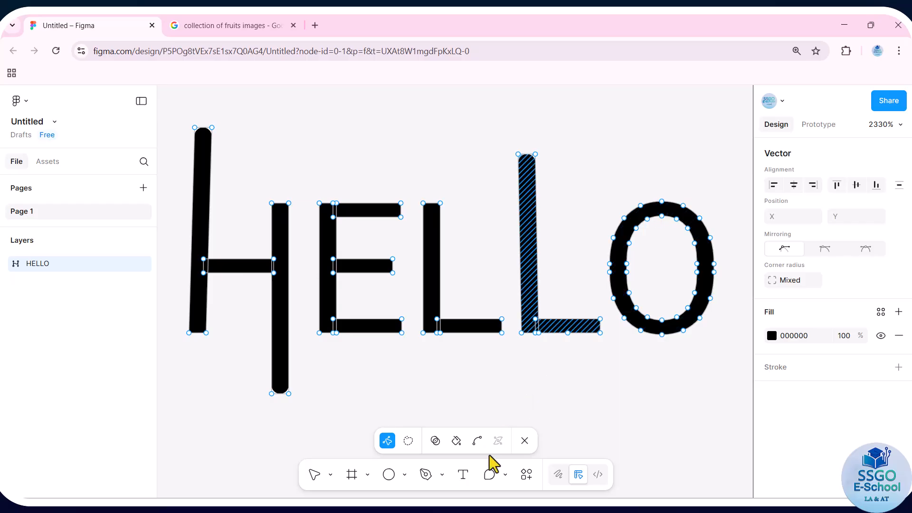
Bend the right edge of the second L's stem outward and the upper edge of the first L's foot upward
click(477, 441)
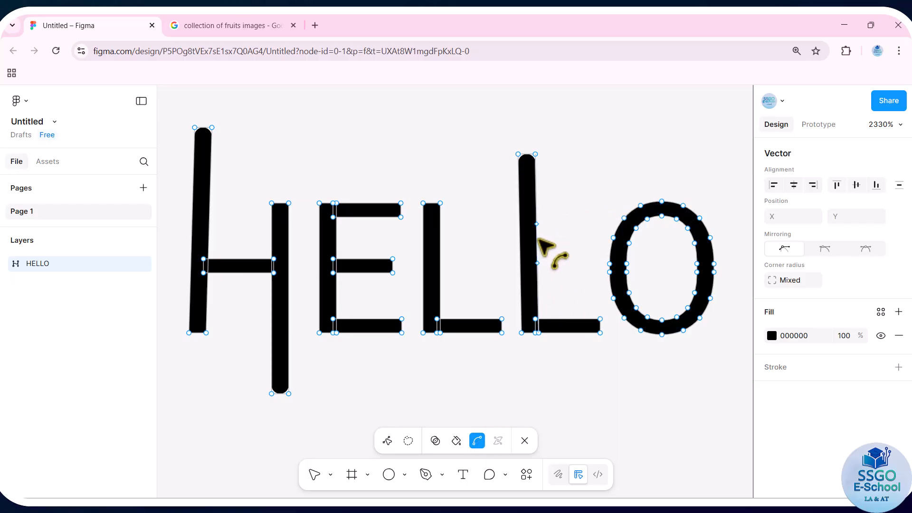
drag(541, 245, 561, 237)
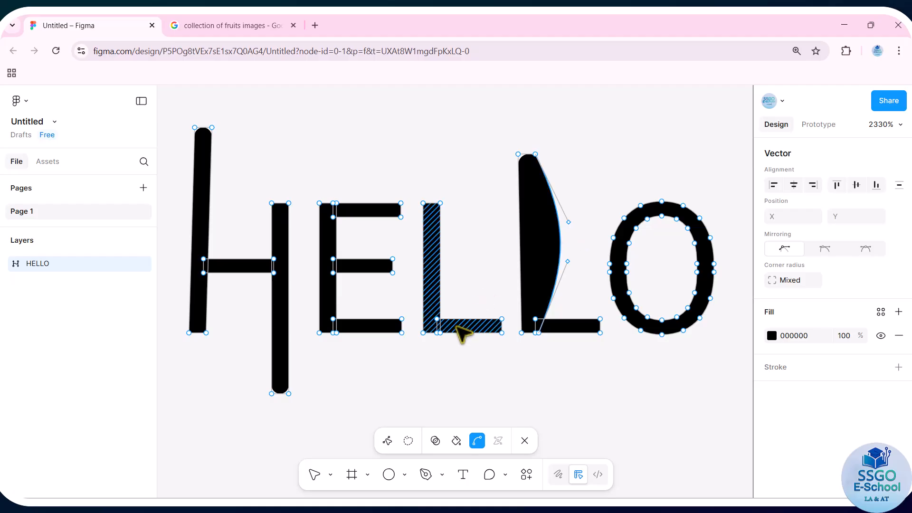
drag(483, 327, 470, 304)
key(ctrl+z)
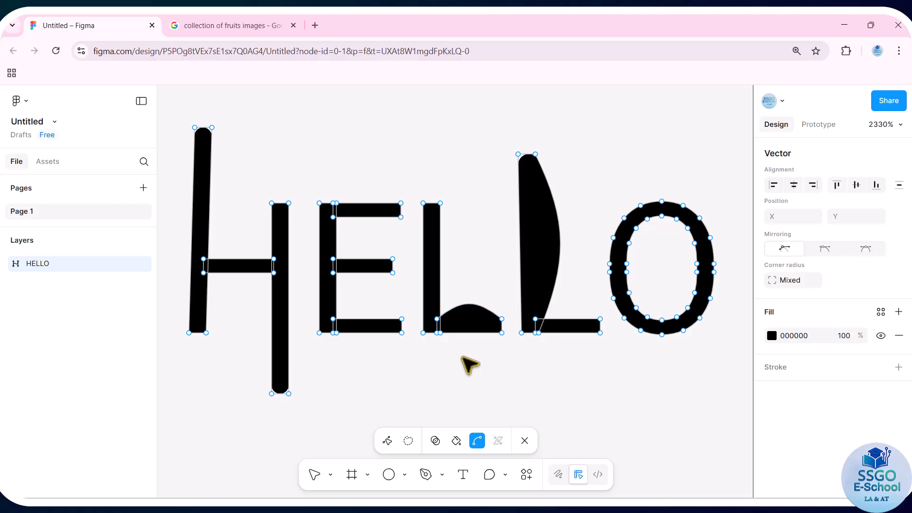
Leave vector editing of the customised lettering and add a new HELLO text in the empty area beneath it
click(470, 365)
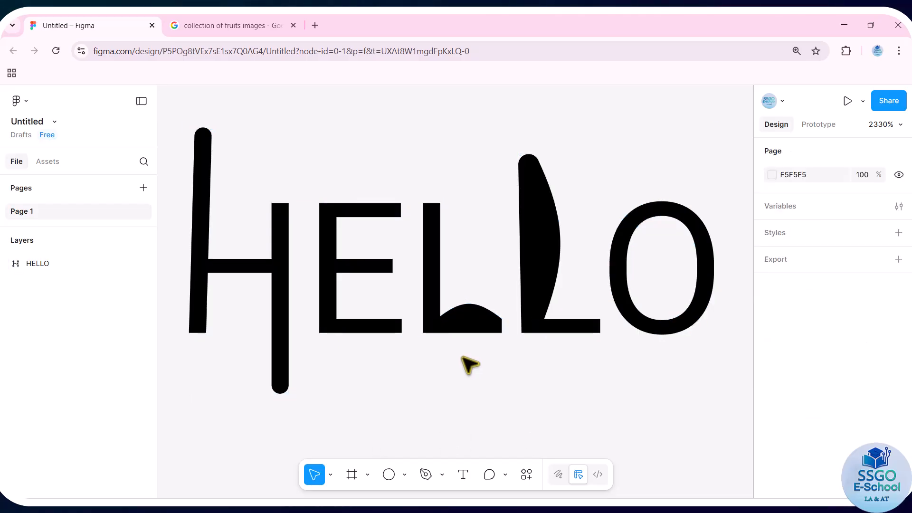
key(shift+1)
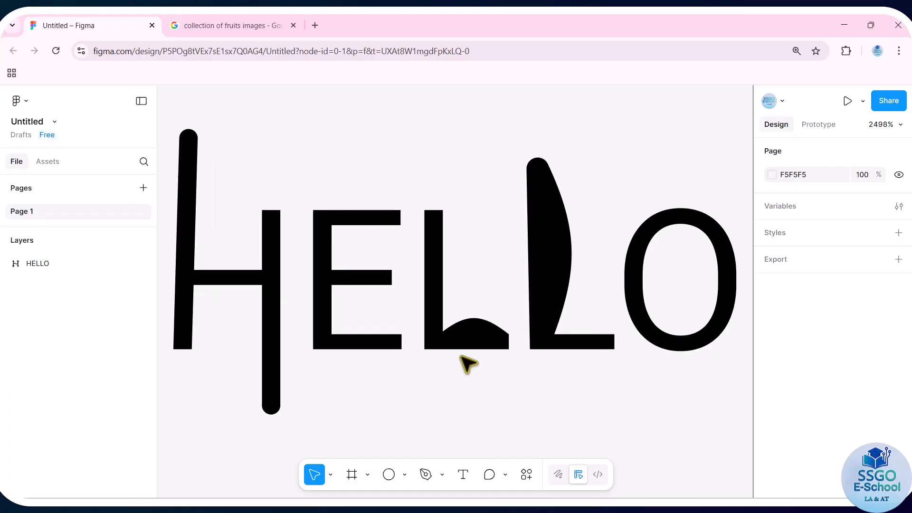
key(space)
drag(497, 363, 509, 161)
click(462, 474)
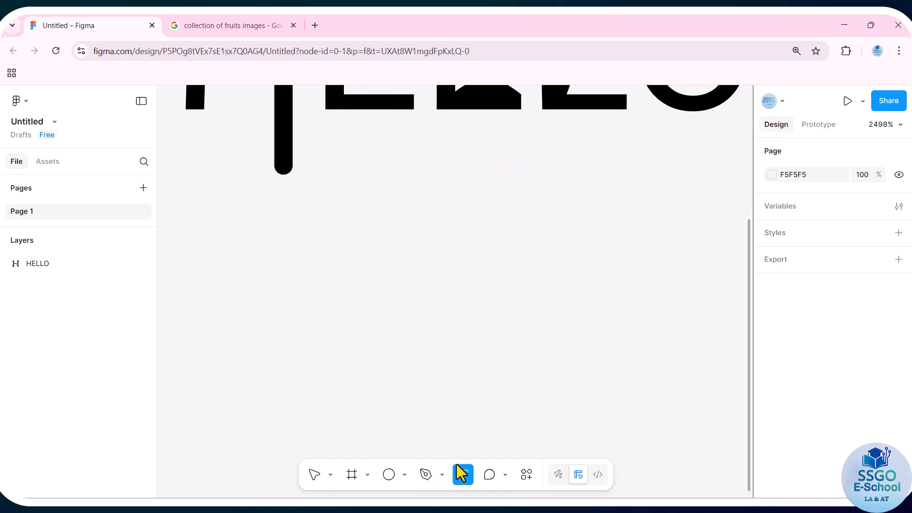
click(316, 288)
text(H)
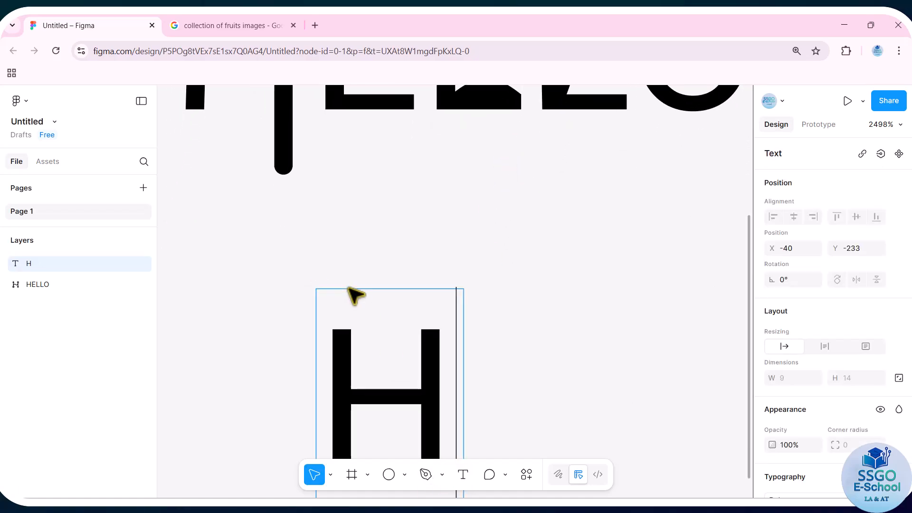
text(ELLO)
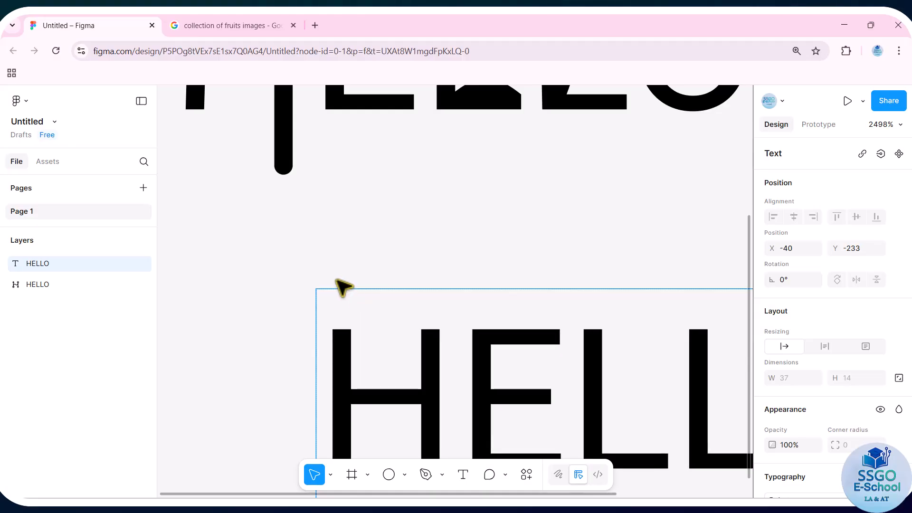
Place the new HELLO text just below the customised lettering at X -48, Y -239 and convert it with Outline stroke
key(Escape)
drag(517, 346, 380, 252)
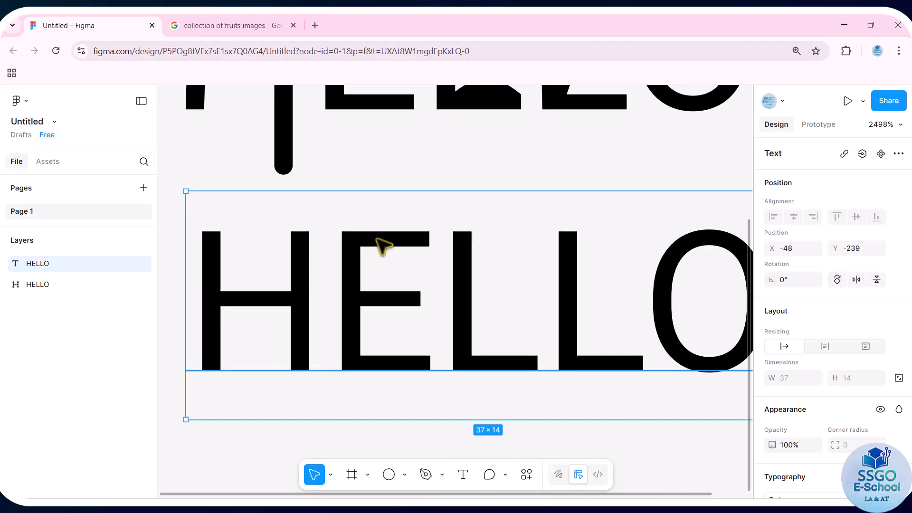
right_click(378, 239)
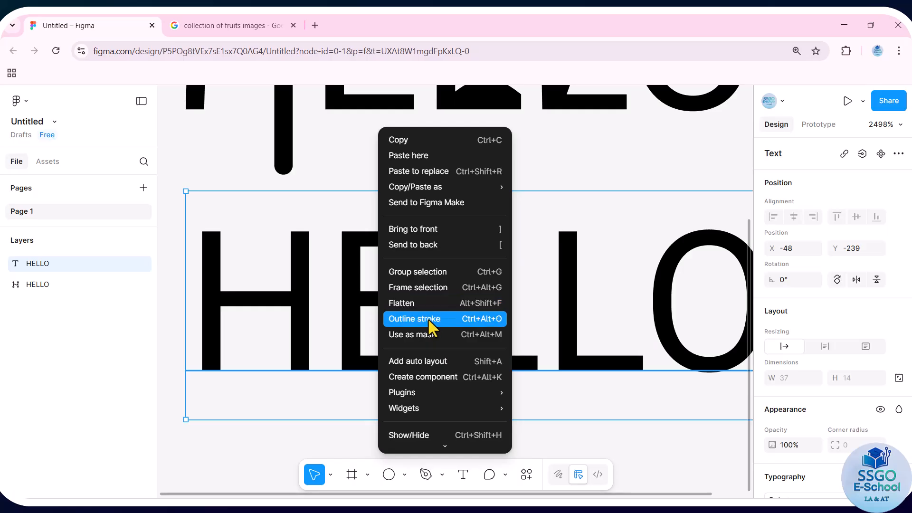
click(440, 320)
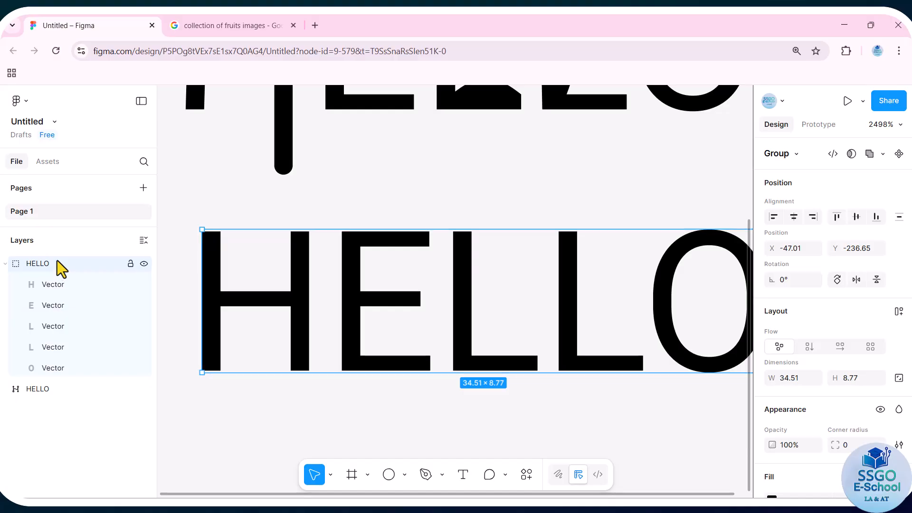
Select the outlined letters one by one and the flattened HELLO vector to compare how the two versions are structured
click(62, 285)
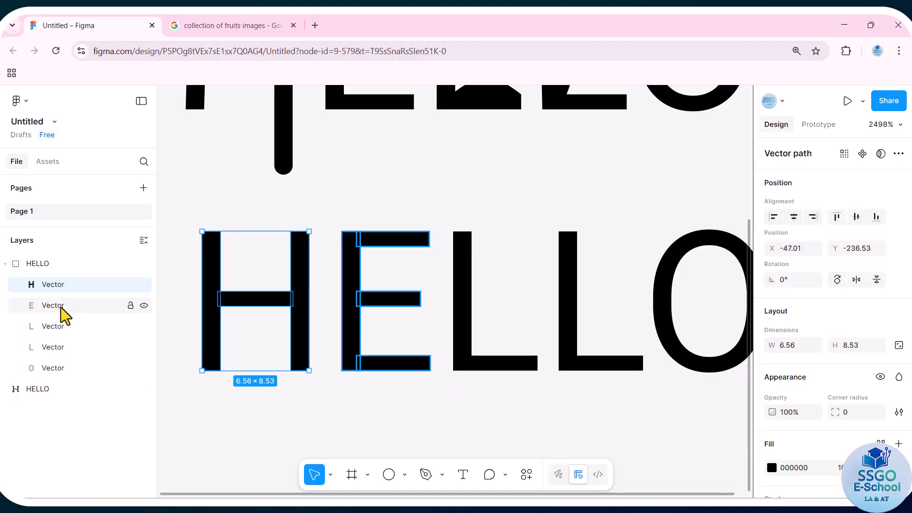
click(62, 306)
click(60, 326)
click(56, 347)
click(53, 369)
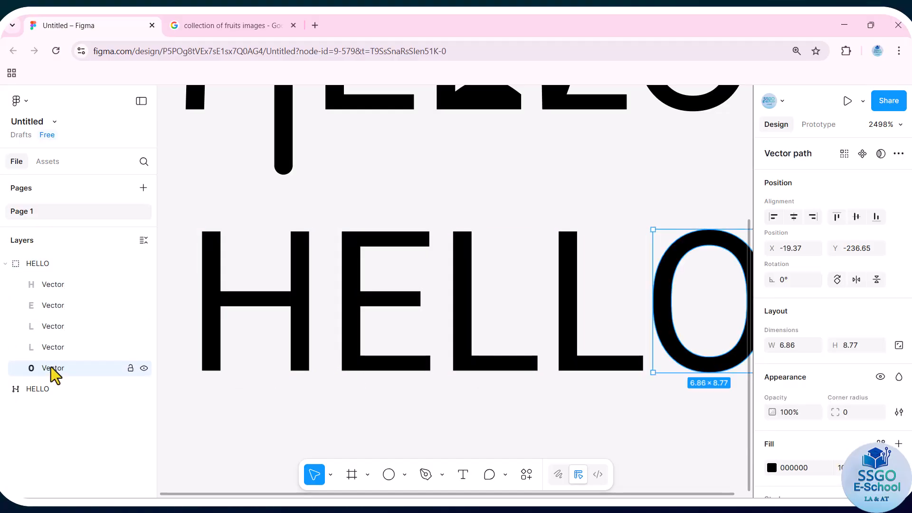
click(40, 388)
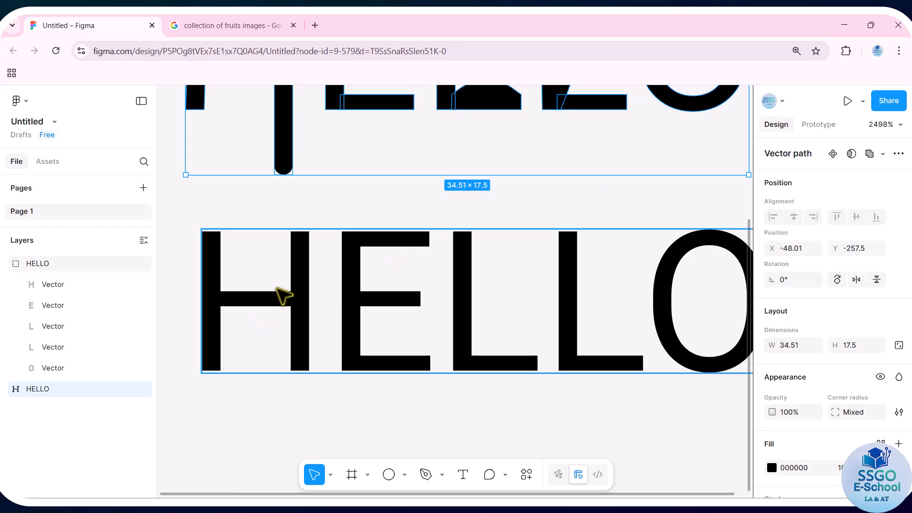
click(291, 311)
click(300, 318)
click(354, 320)
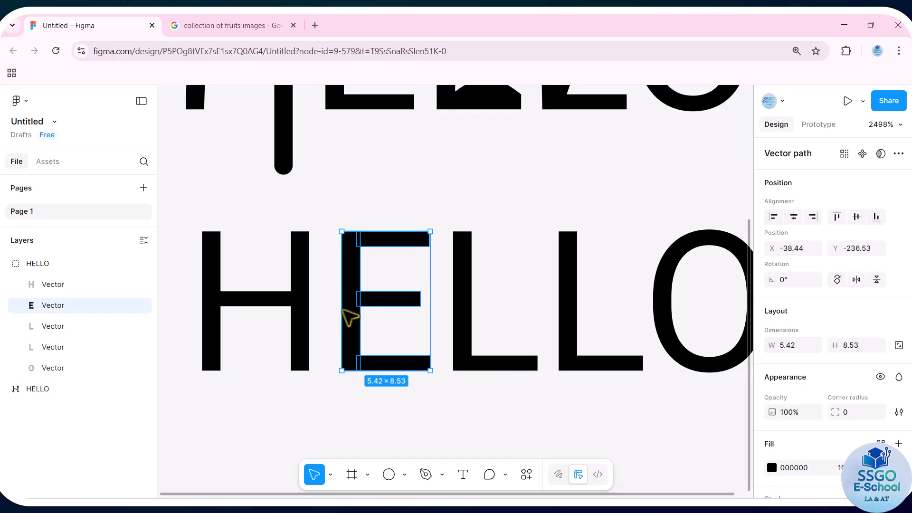
click(465, 310)
click(569, 299)
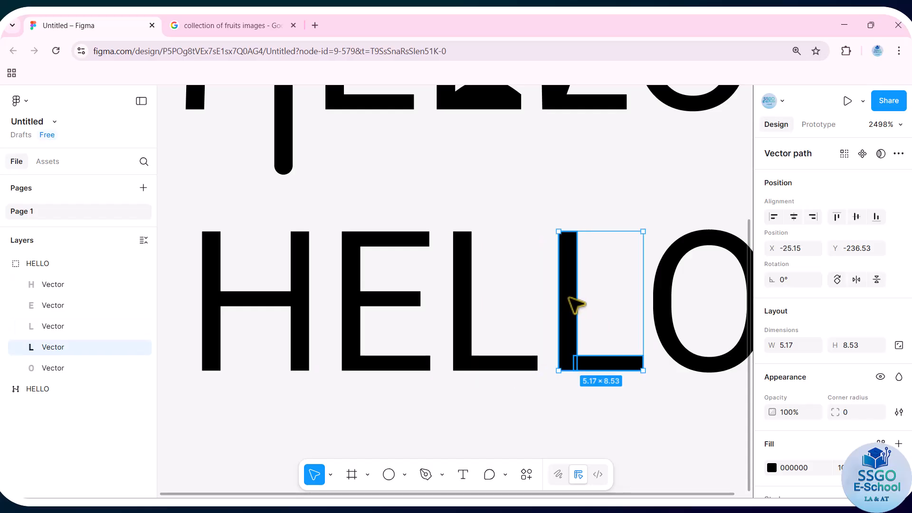
click(656, 288)
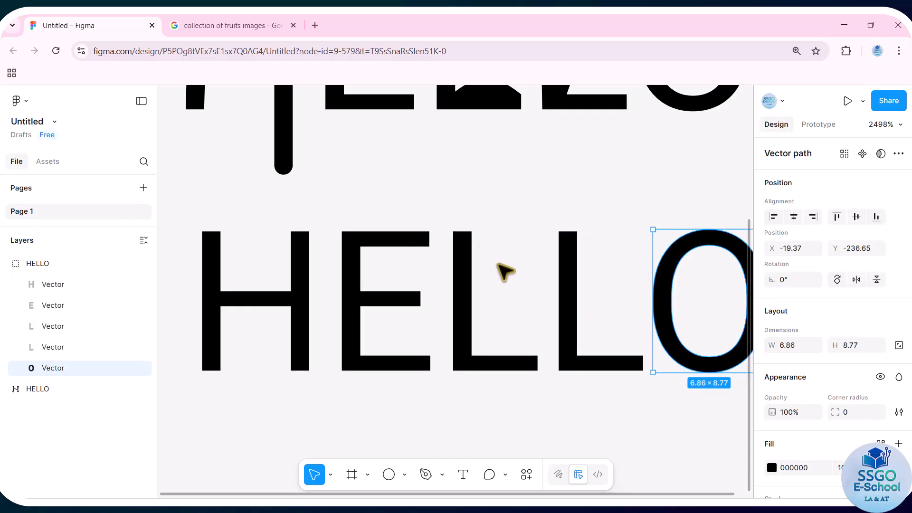
Open the first L of the outlined HELLO for vector editing and stretch its stem's top points up to Y -239
click(468, 258)
double_click(463, 241)
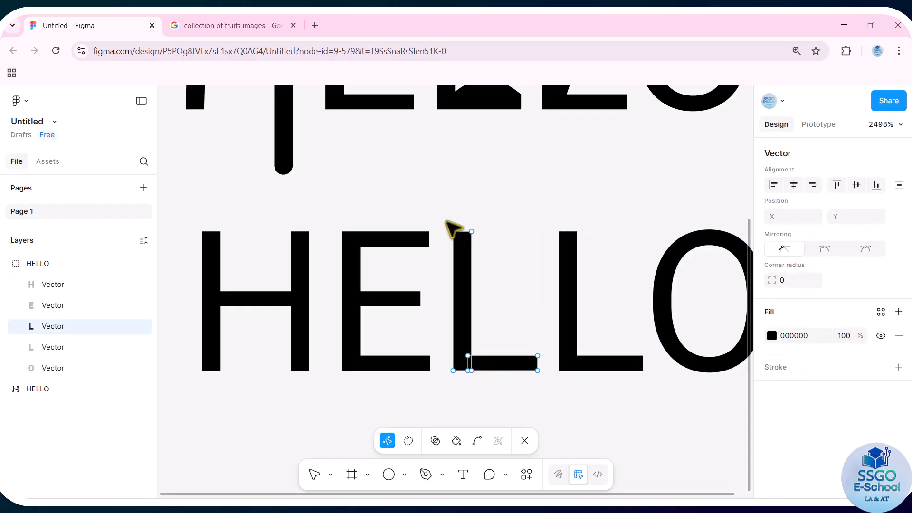
click(462, 232)
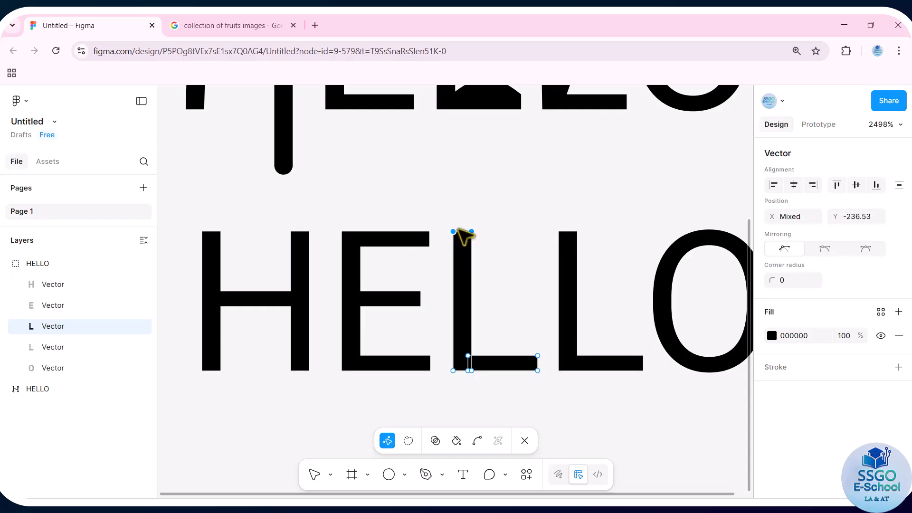
drag(459, 231, 460, 190)
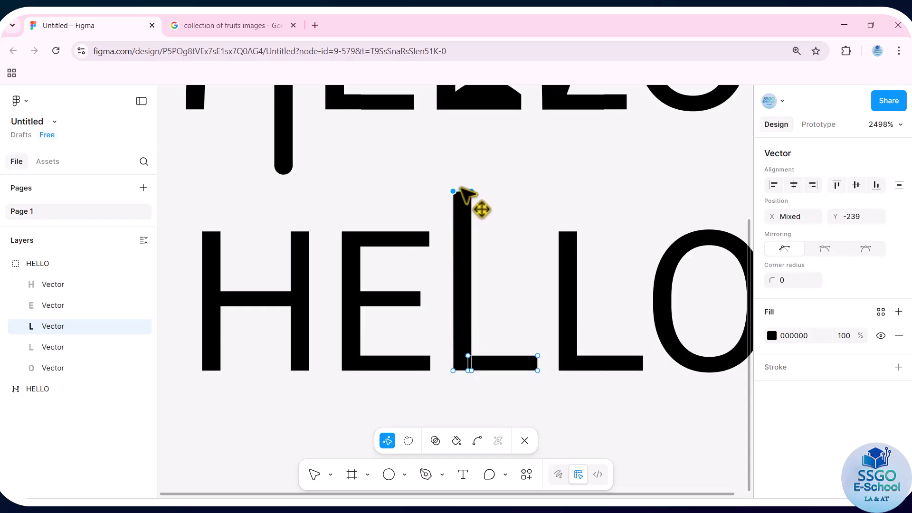
Bend the upper edge of the first L's foot upward into an arch and leave vector editing
click(511, 315)
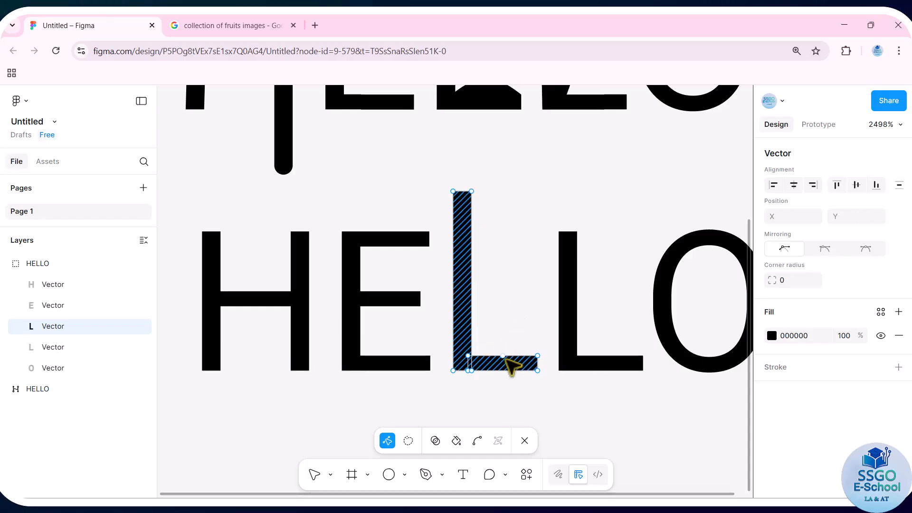
click(477, 441)
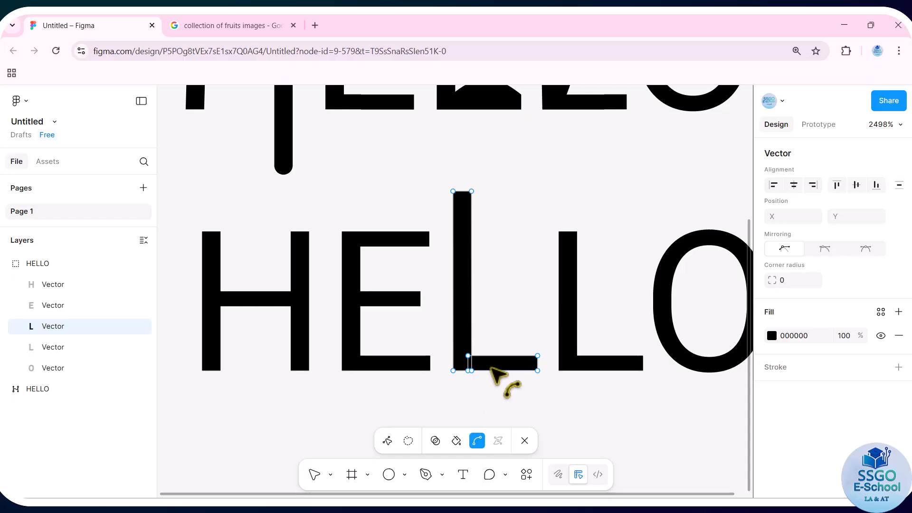
drag(509, 366, 502, 337)
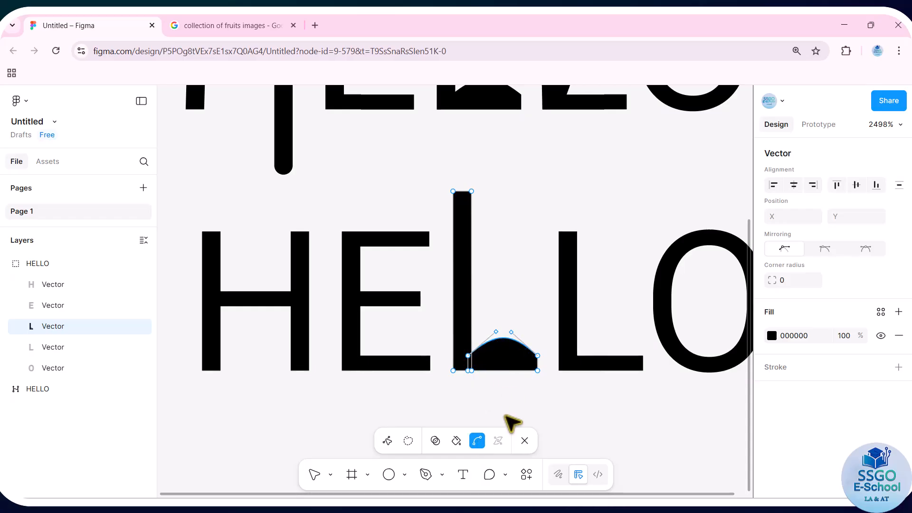
drag(460, 236, 469, 195)
key(ctrl+z)
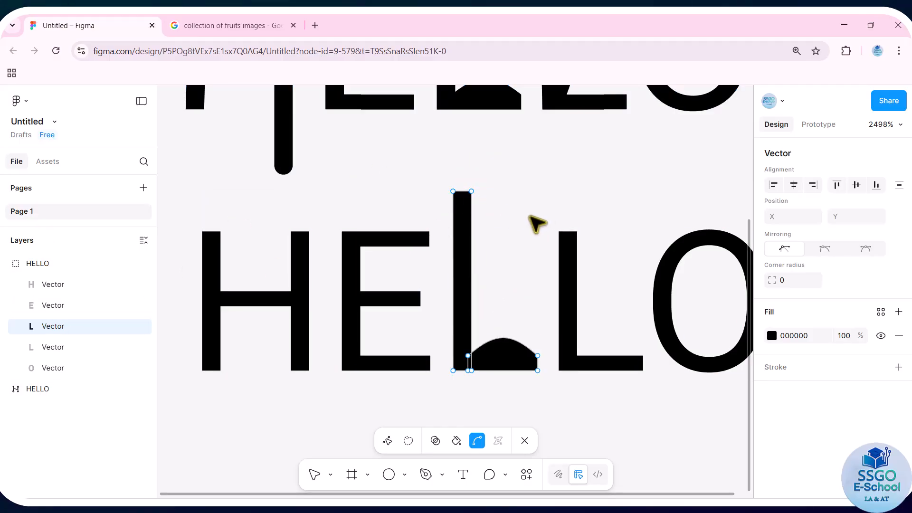
key(shift+1)
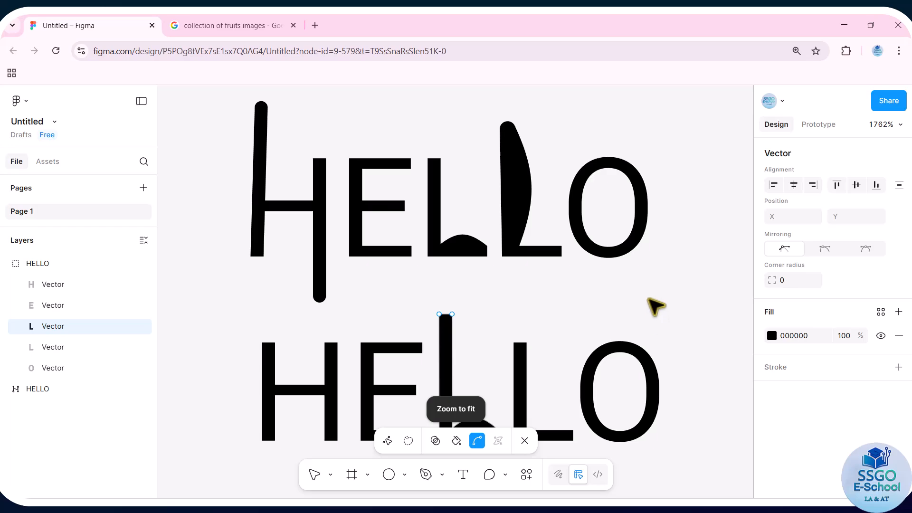
scroll(647, 281, down, 2)
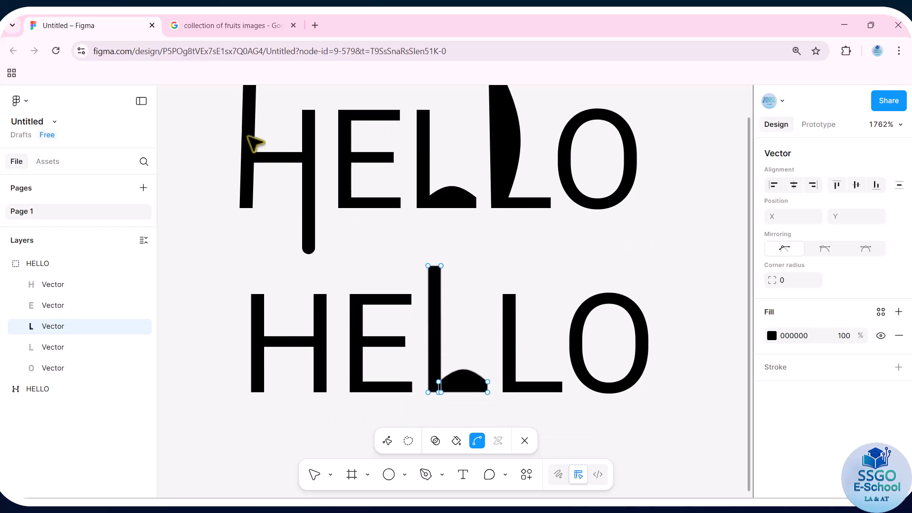
key(Escape)
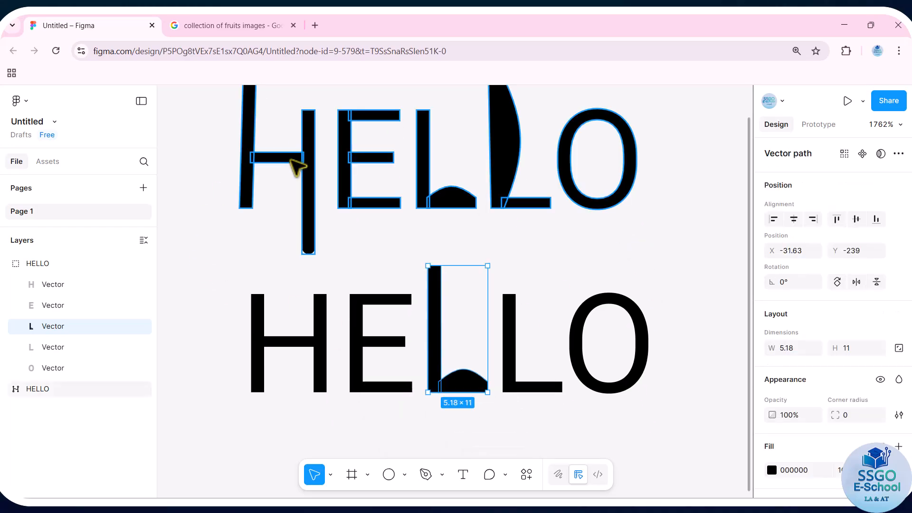
Set the fill colour of the reshaped first L to FF8686 and deselect it
scroll(875, 418, down, 3)
click(772, 366)
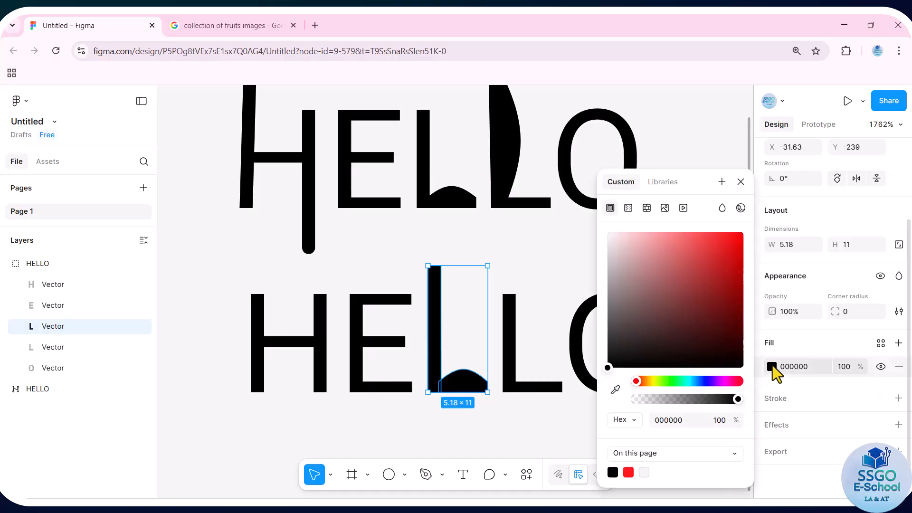
click(672, 232)
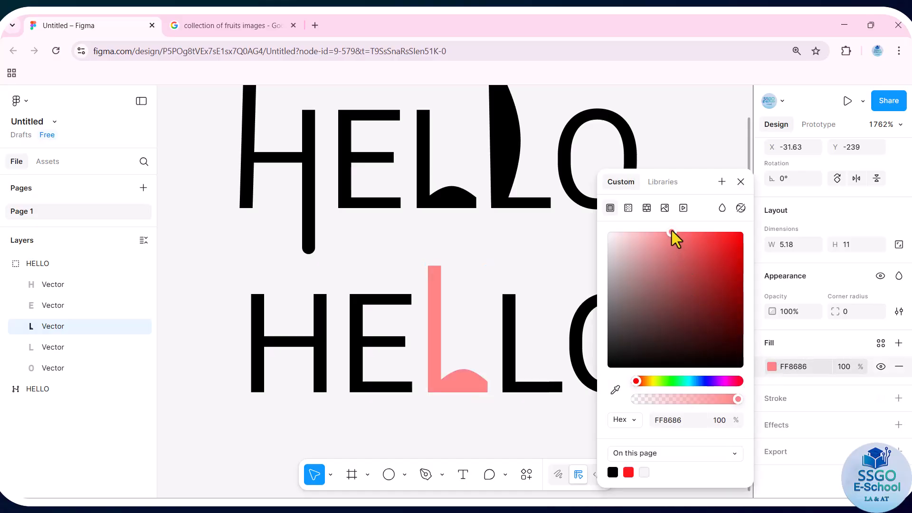
click(737, 185)
click(533, 282)
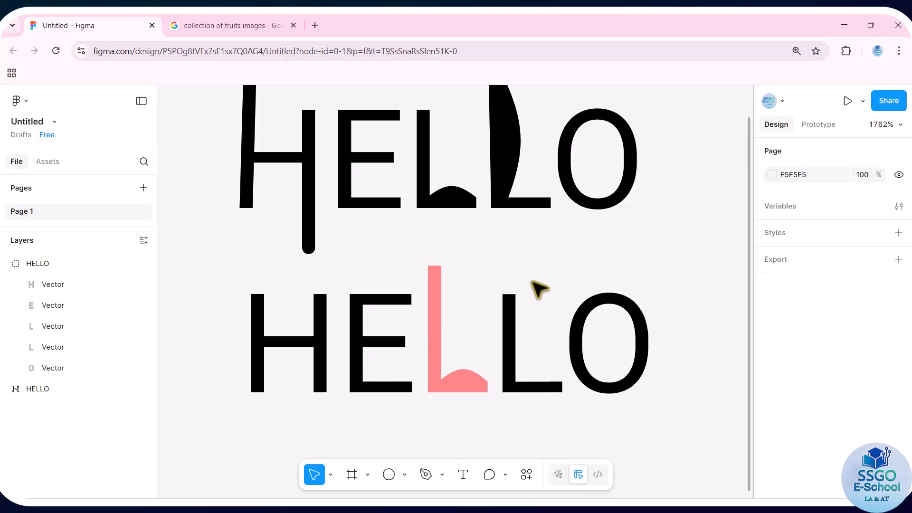